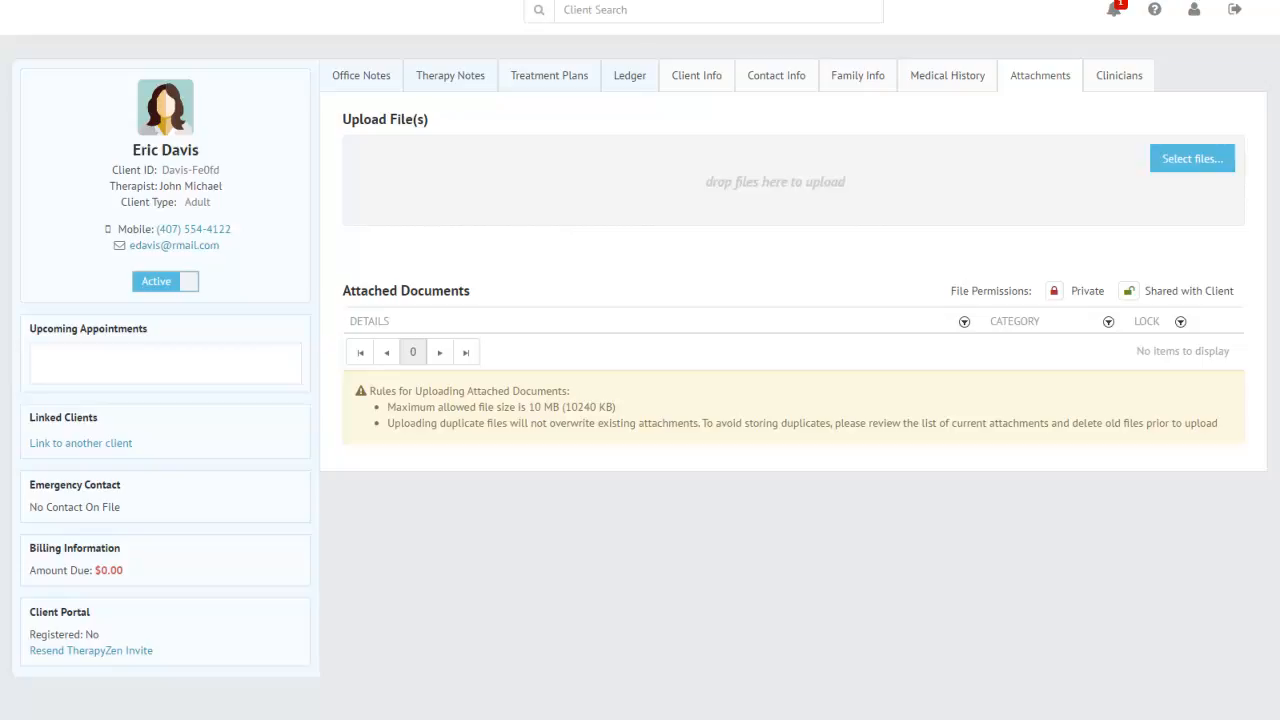
- Upload HipaaAgreement.pdf, NEW-Adult-Paperwork-with-CC12-2-14.pdf and TREATMENT PLANNING SHEET.docx to the client's attachments
{"action": "left_click", "coordinate": [1191, 168]}
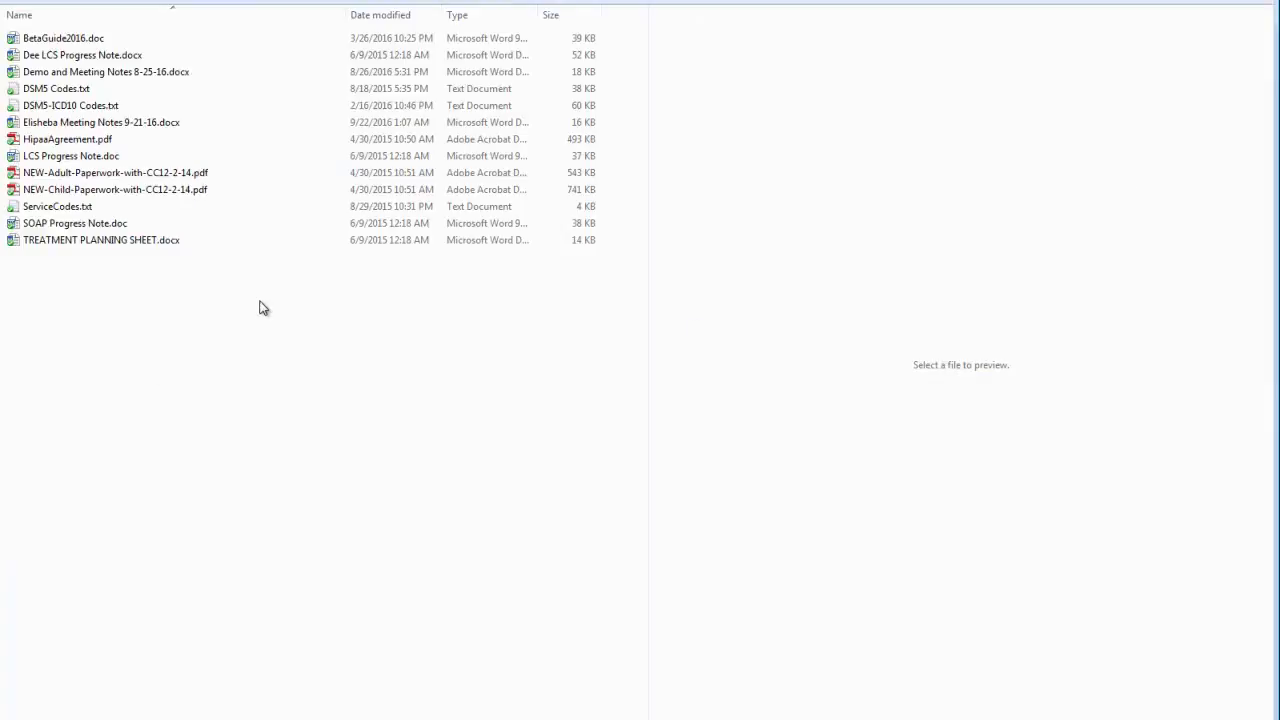
{"action": "left_click", "coordinate": [112, 245]}
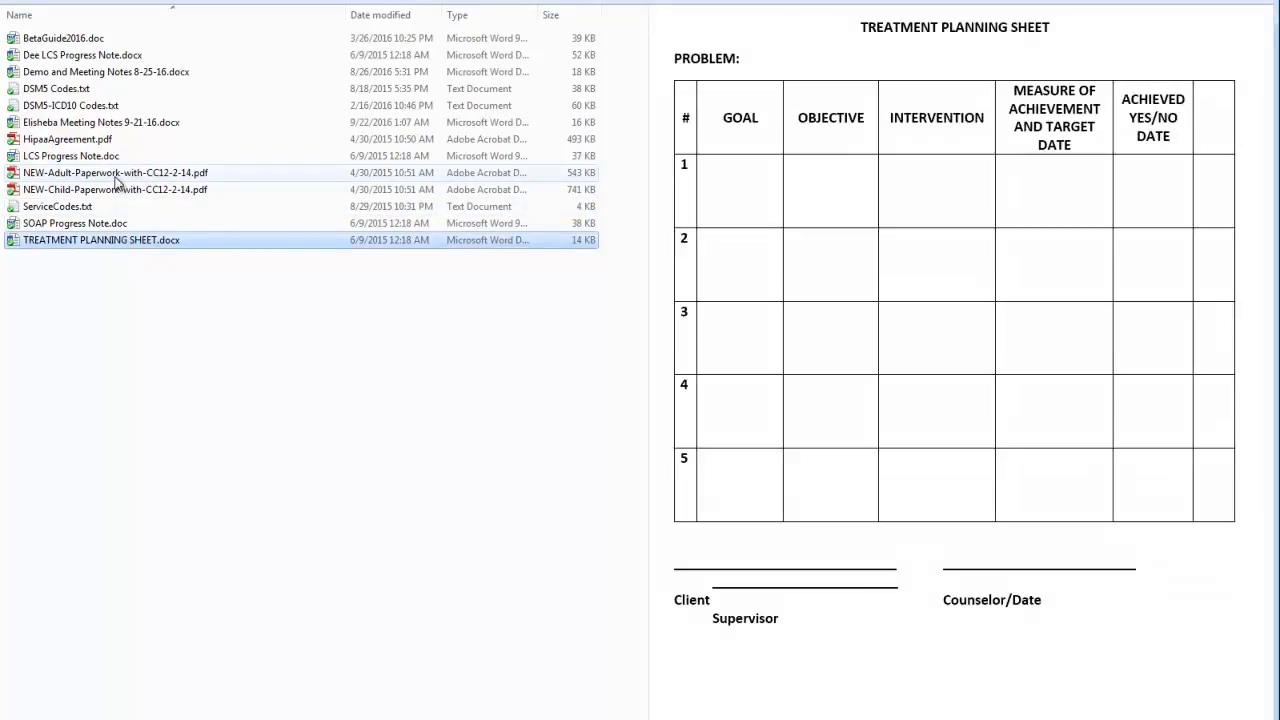
{"action": "left_click", "coordinate": [150, 174], "text": "ctrl"}
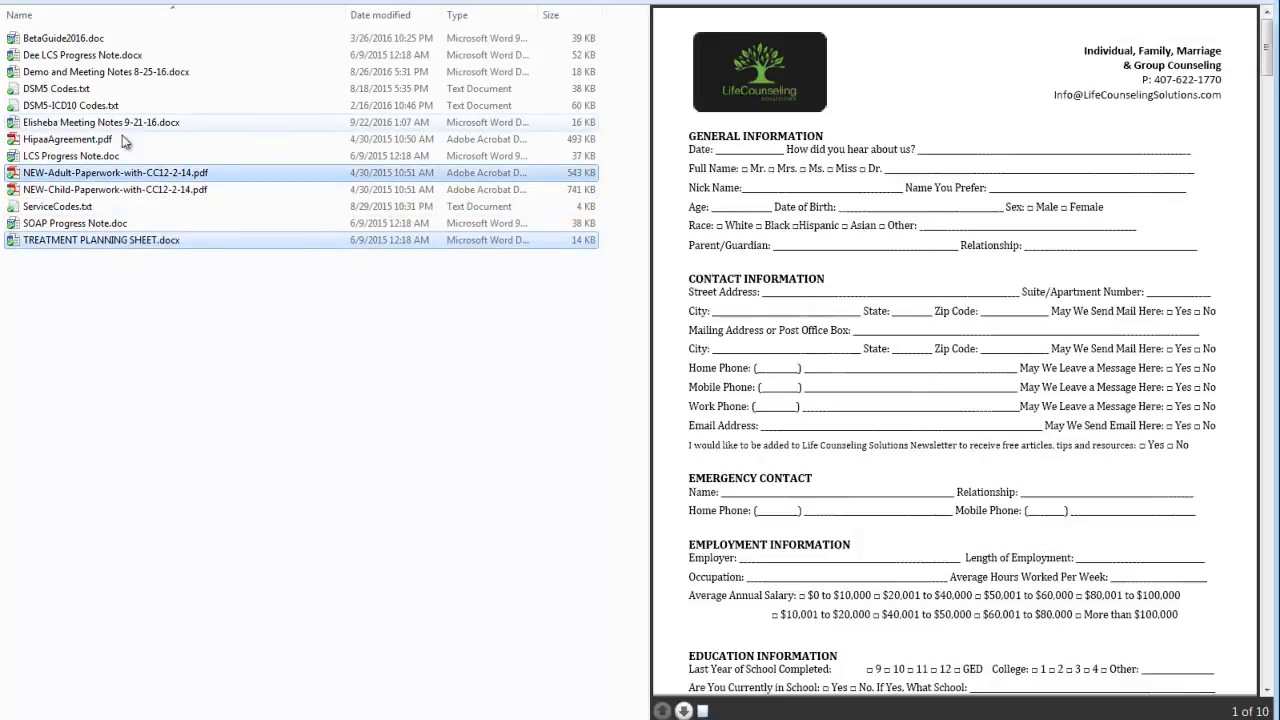
{"action": "left_click", "coordinate": [109, 138], "text": "ctrl"}
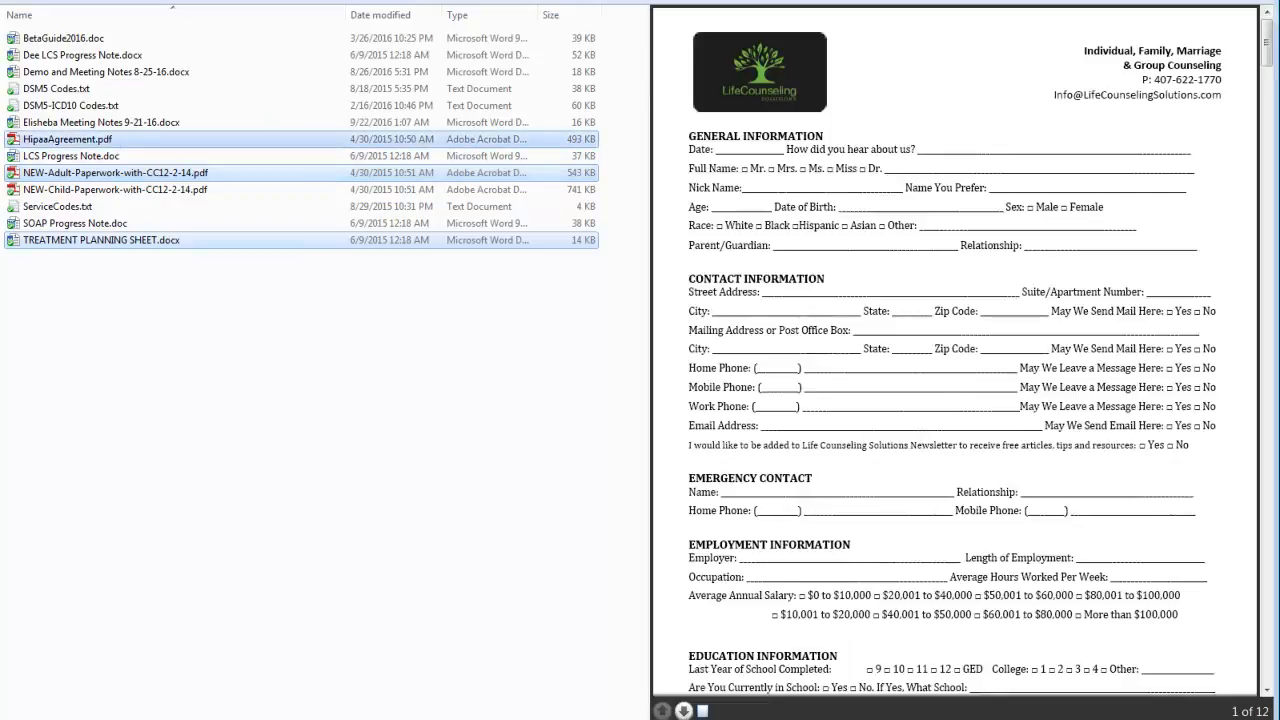
{"action": "key", "text": "Return"}
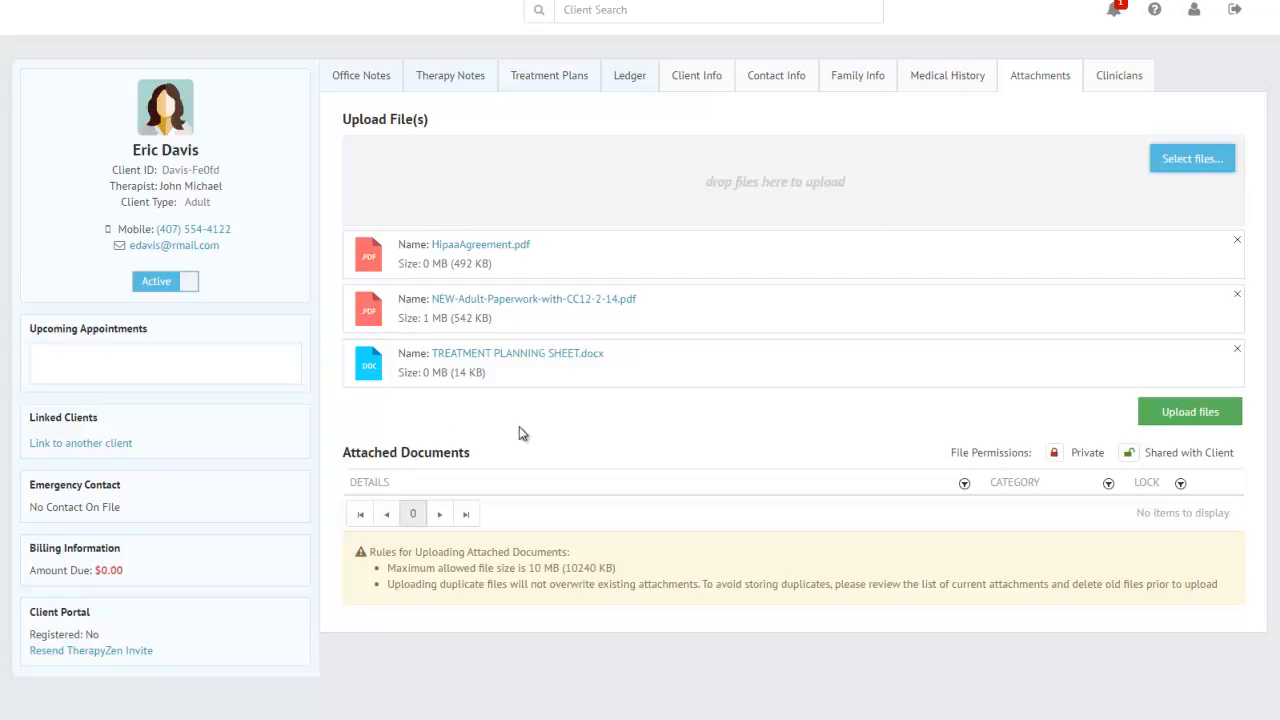
{"action": "left_click", "coordinate": [1182, 416]}
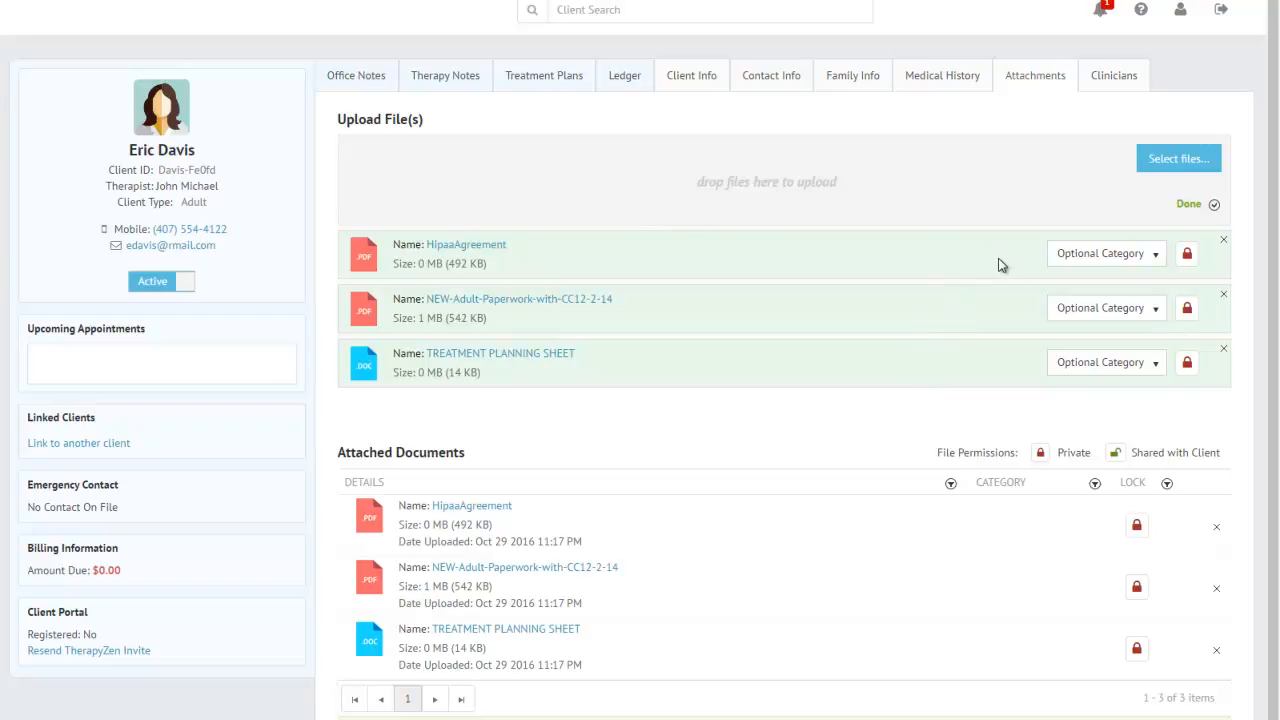
- Assign the Medical Records category to the uploaded HipaaAgreement file
{"action": "left_click", "coordinate": [1123, 255]}
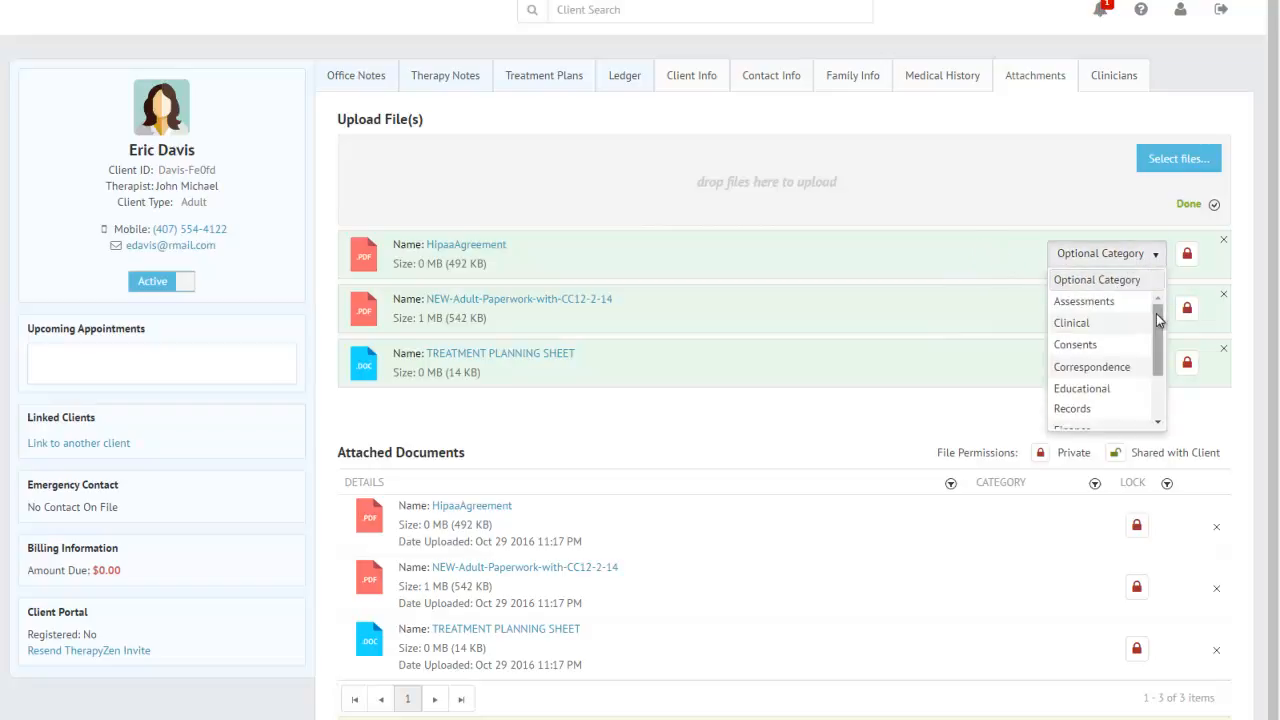
{"action": "mouse_move", "coordinate": [1157, 329]}
{"action": "left_mouse_down"}
{"action": "mouse_move", "coordinate": [1161, 385]}
{"action": "mouse_move", "coordinate": [1163, 330]}
{"action": "left_mouse_up"}
{"action": "left_click_drag", "start_coordinate": [1161, 337], "coordinate": [1161, 383]}
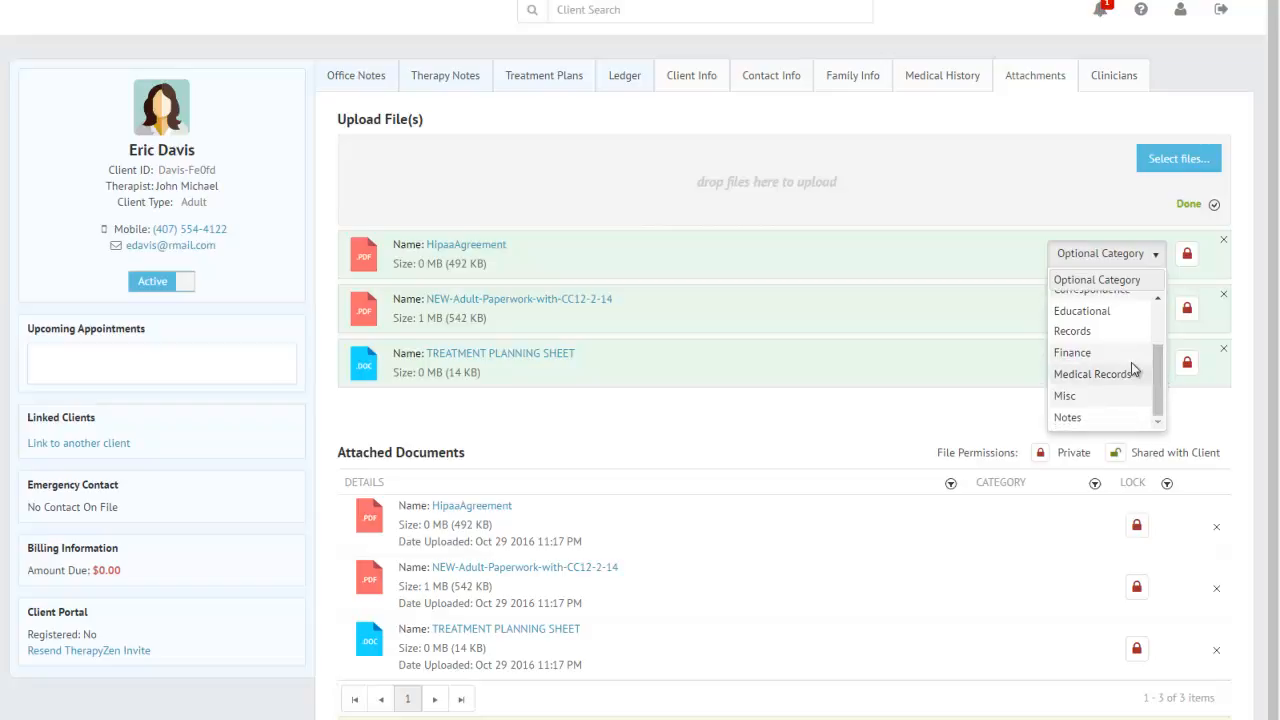
{"action": "left_click", "coordinate": [1127, 372]}
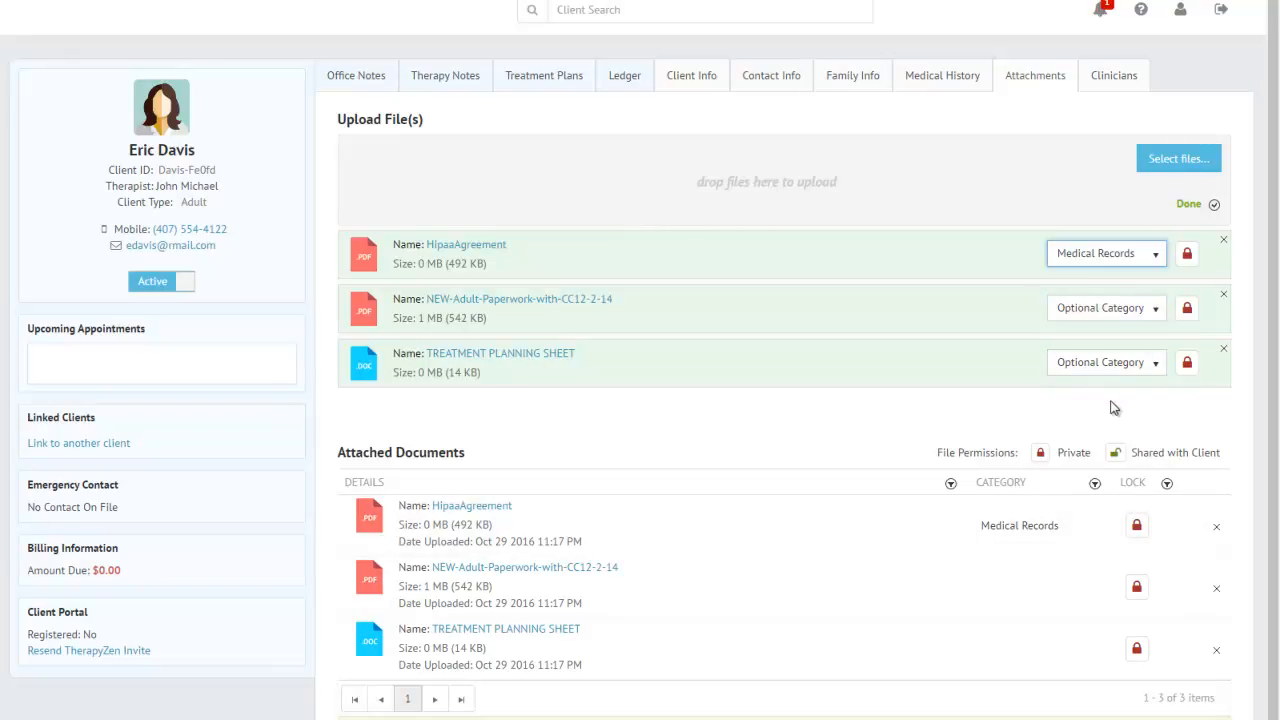
- Categorize NEW-Adult-Paperwork-with-CC12-2-14 as Assessments and TREATMENT PLANNING SHEET as Educational Records
{"action": "left_click", "coordinate": [1150, 312]}
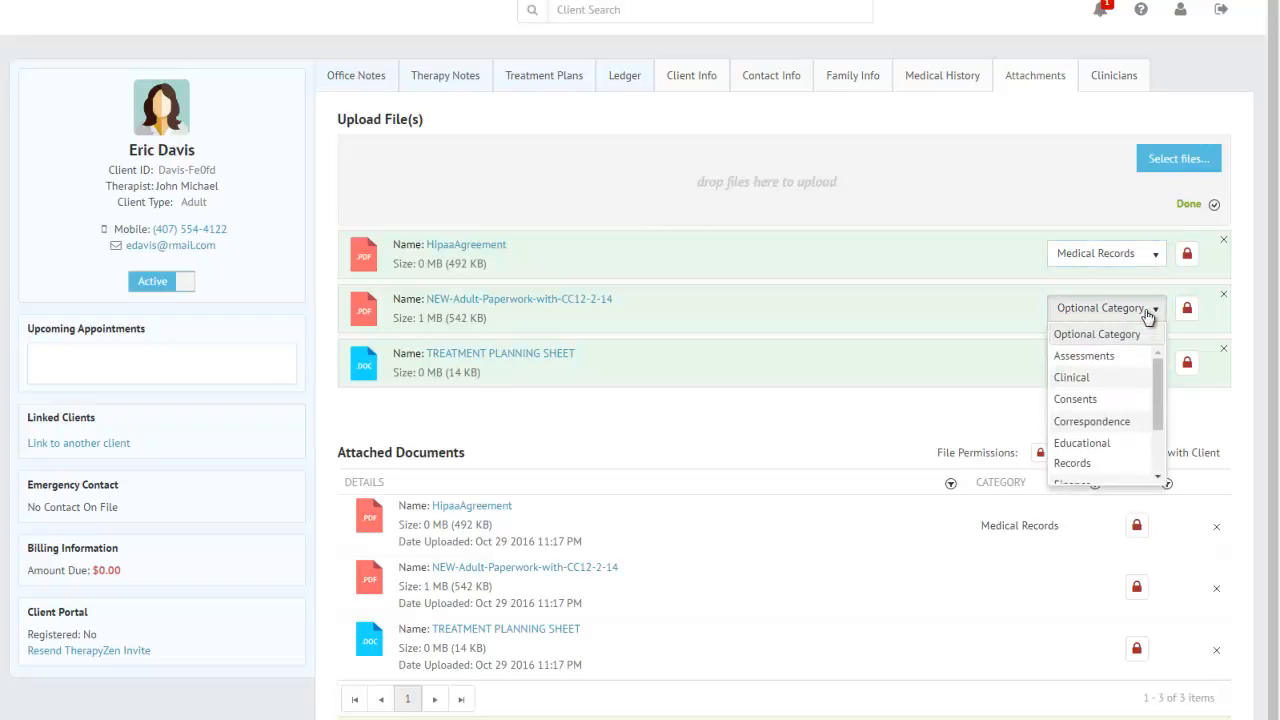
{"action": "left_click", "coordinate": [1085, 356]}
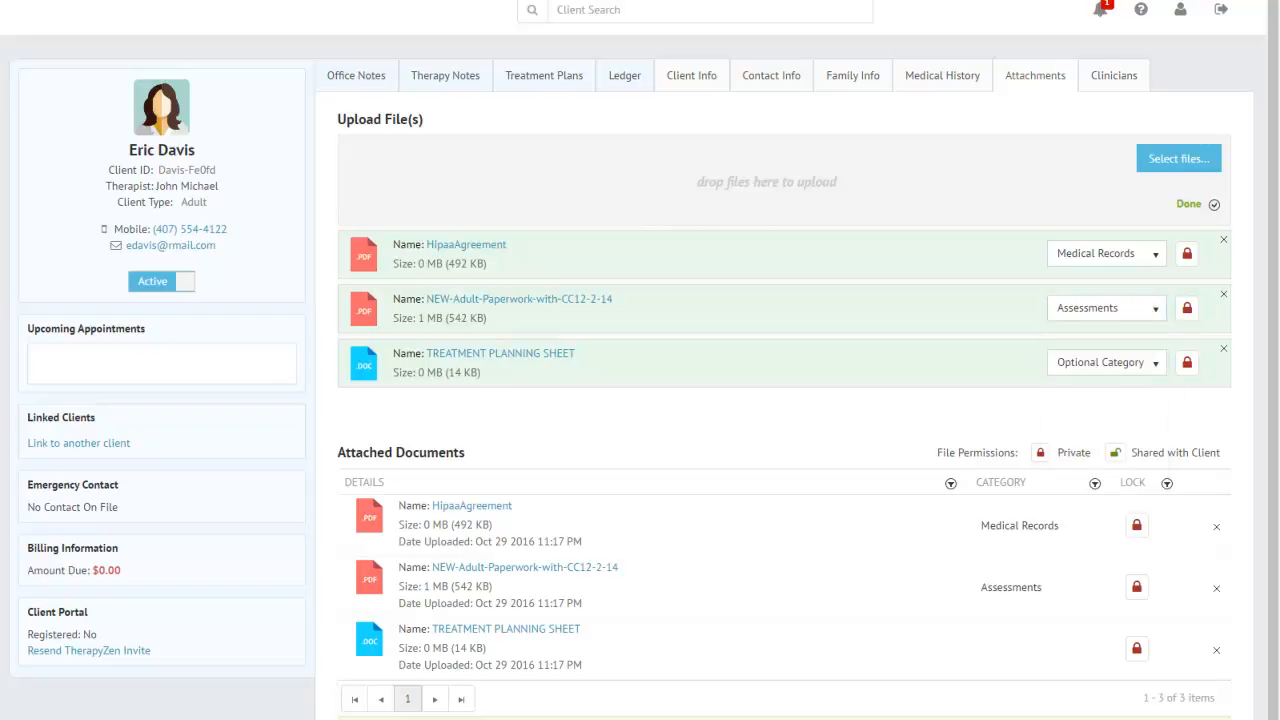
{"action": "left_click", "coordinate": [1154, 364]}
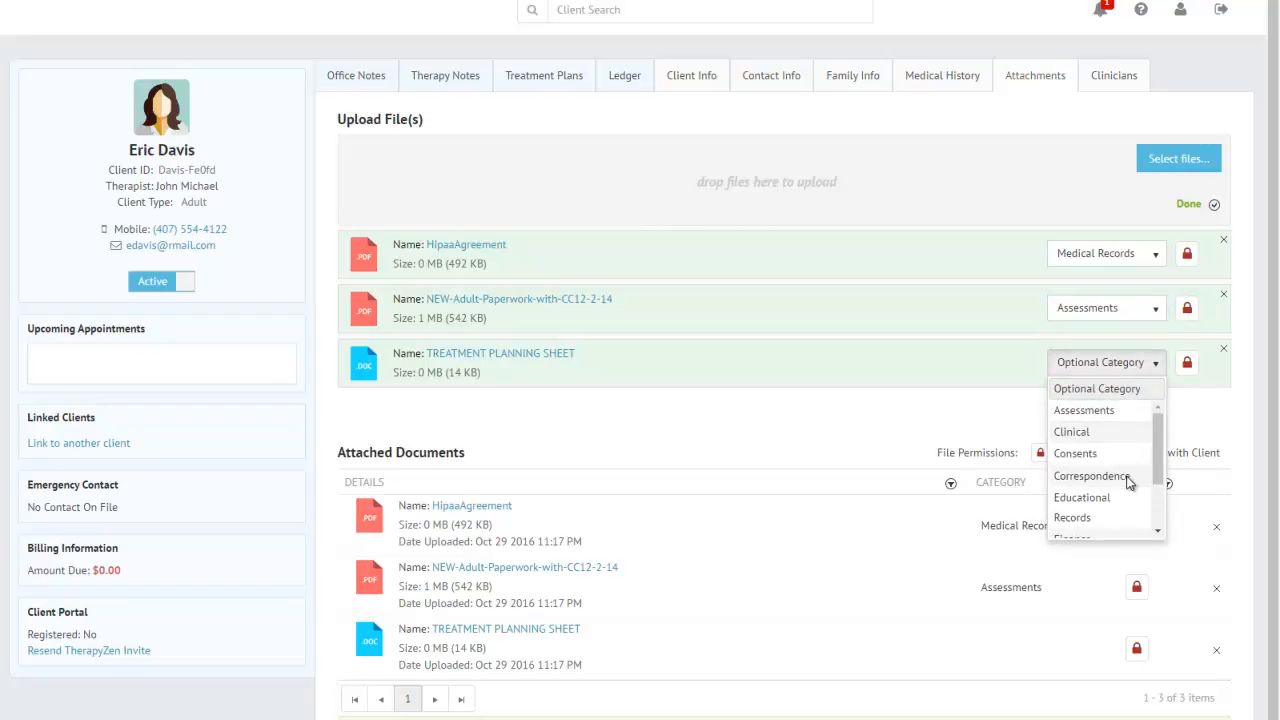
{"action": "left_click", "coordinate": [1108, 516]}
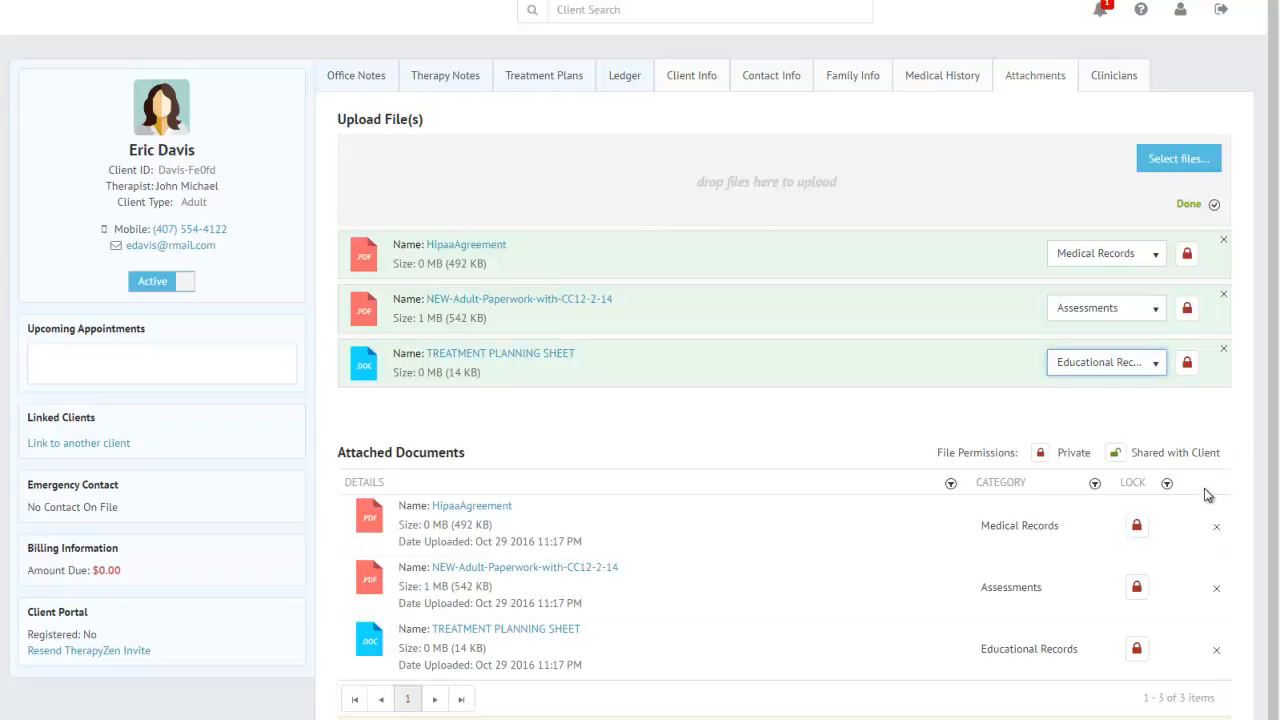
- Change the file permission of NEW-Adult-Paperwork-with-CC12-2-14 in the attached documents to Shared with Client
{"action": "scroll", "coordinate": [1100, 485], "scroll_direction": "down", "scroll_amount": 1}
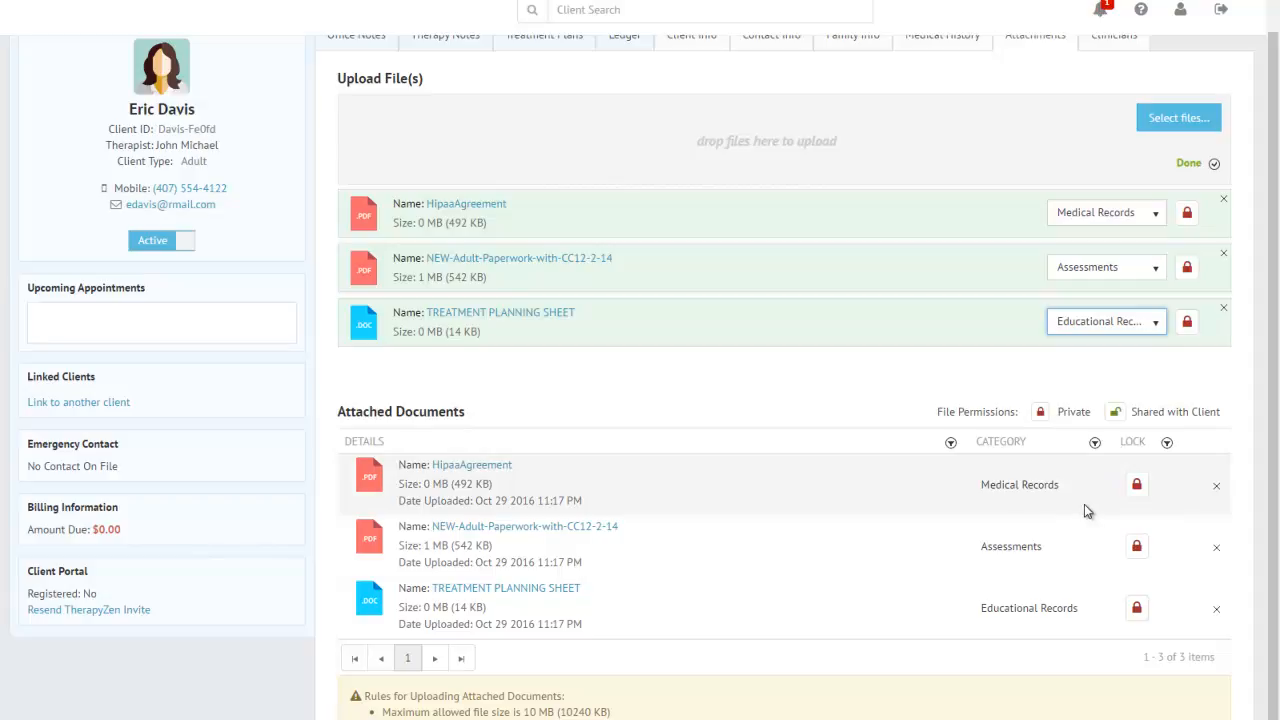
{"action": "left_click", "coordinate": [1137, 547]}
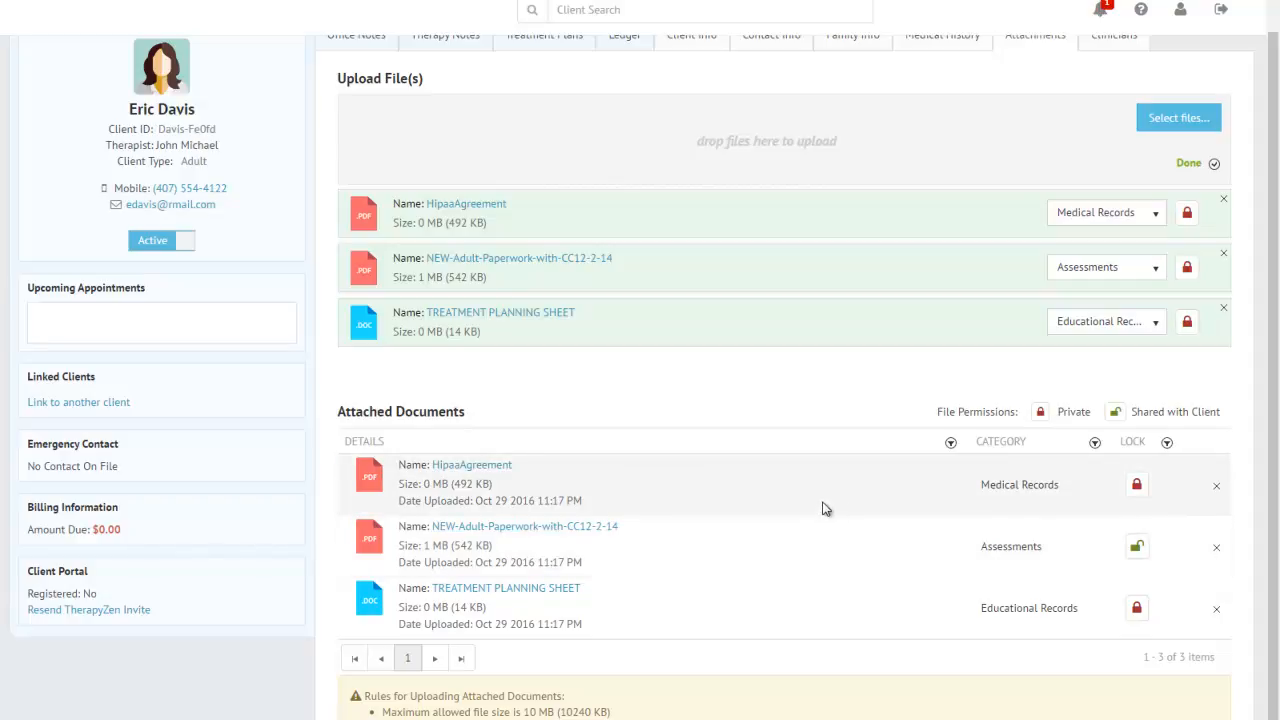
- Filter the attached documents to filenames that contain "hipaa", and clear the filename filter after viewing the match
{"action": "left_click", "coordinate": [951, 444]}
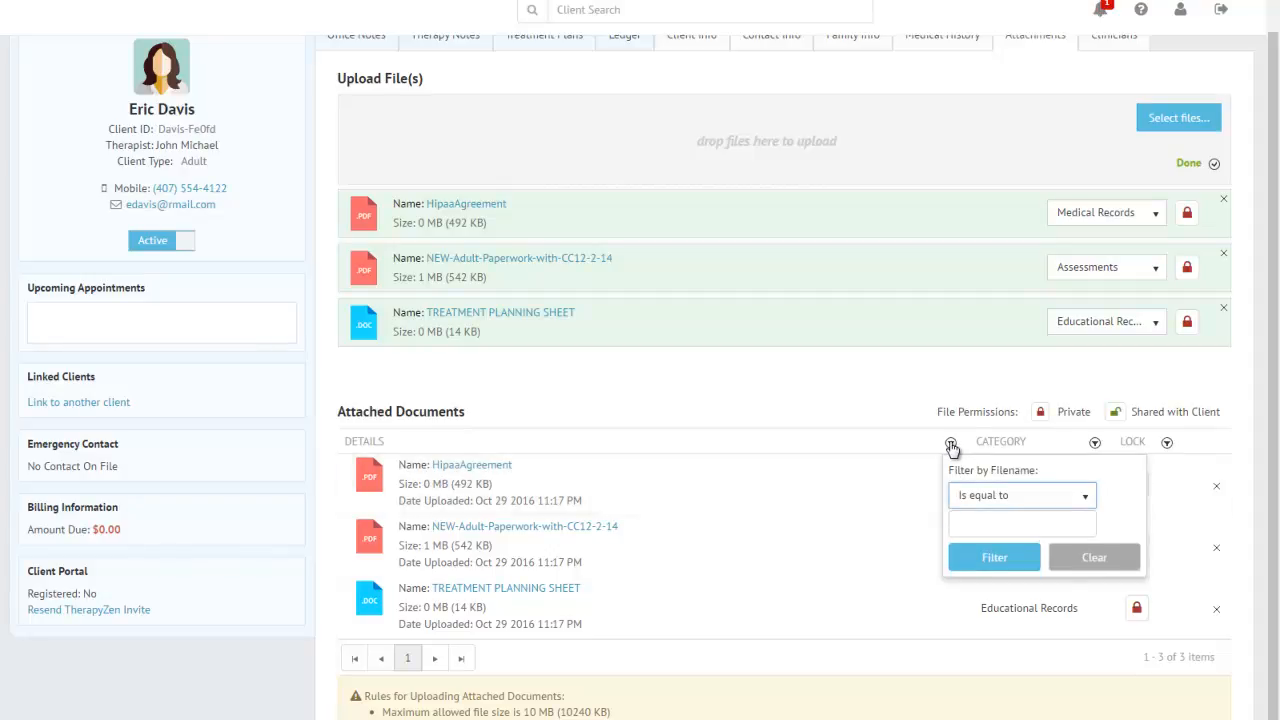
{"action": "left_click", "coordinate": [1066, 505]}
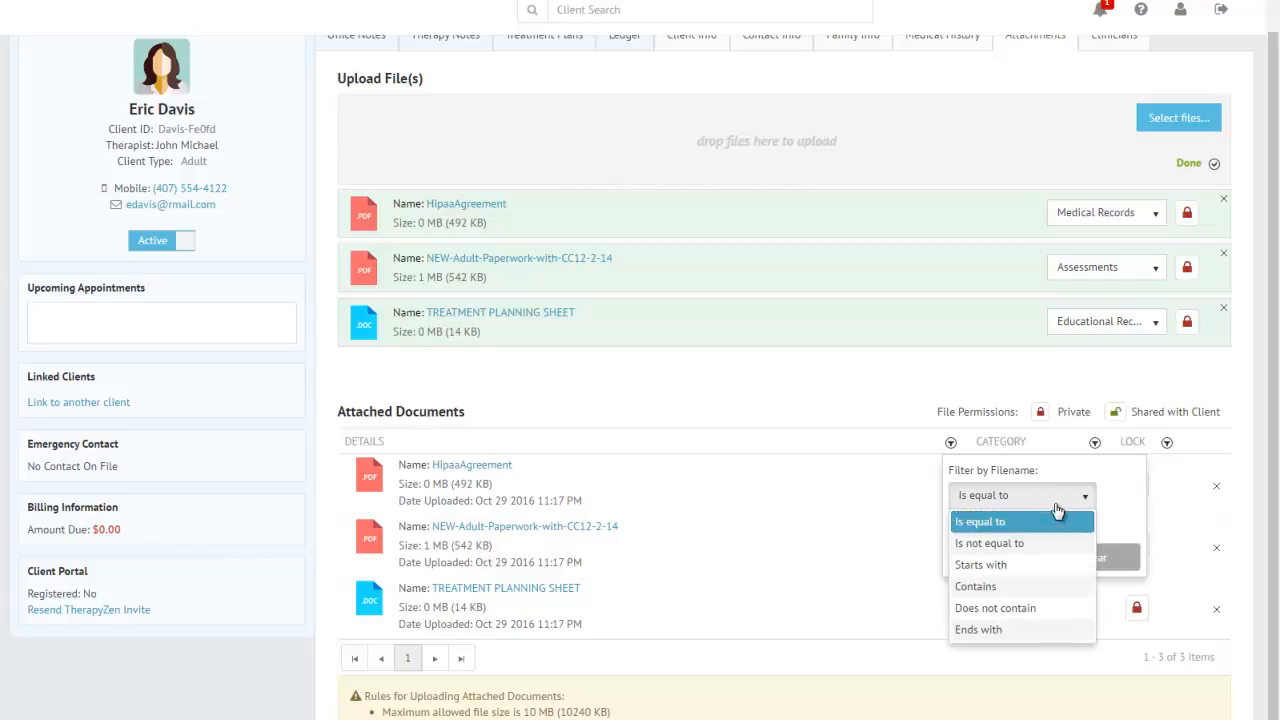
{"action": "left_click", "coordinate": [1004, 588]}
{"action": "left_click", "coordinate": [1008, 526]}
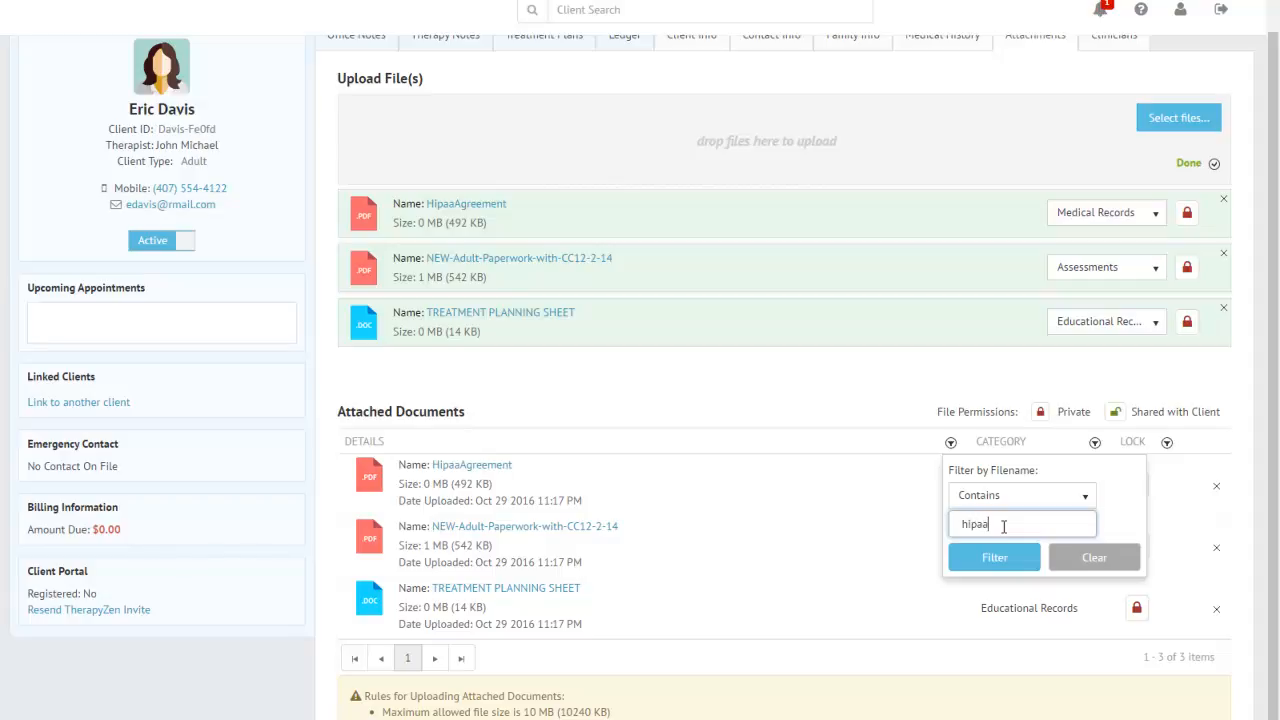
{"action": "type", "text": "hipaa"}
{"action": "left_click", "coordinate": [994, 557]}
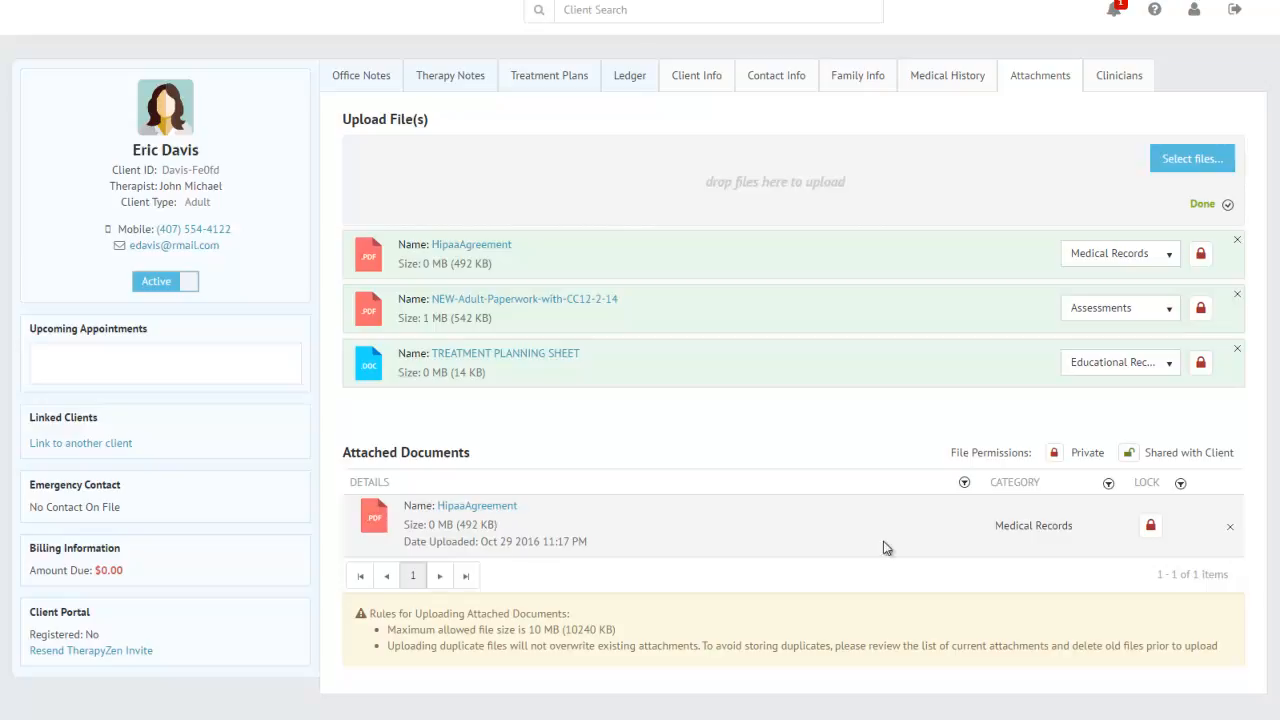
{"action": "left_click", "coordinate": [964, 483]}
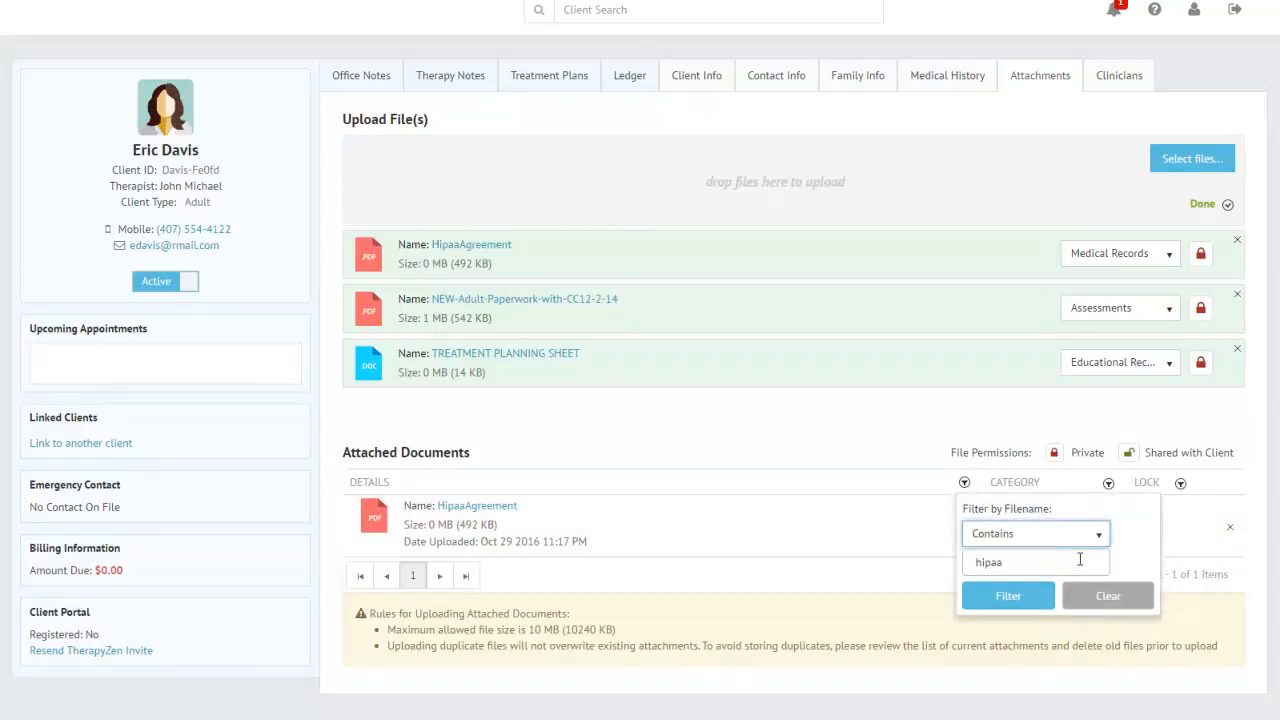
{"action": "left_click", "coordinate": [1106, 597]}
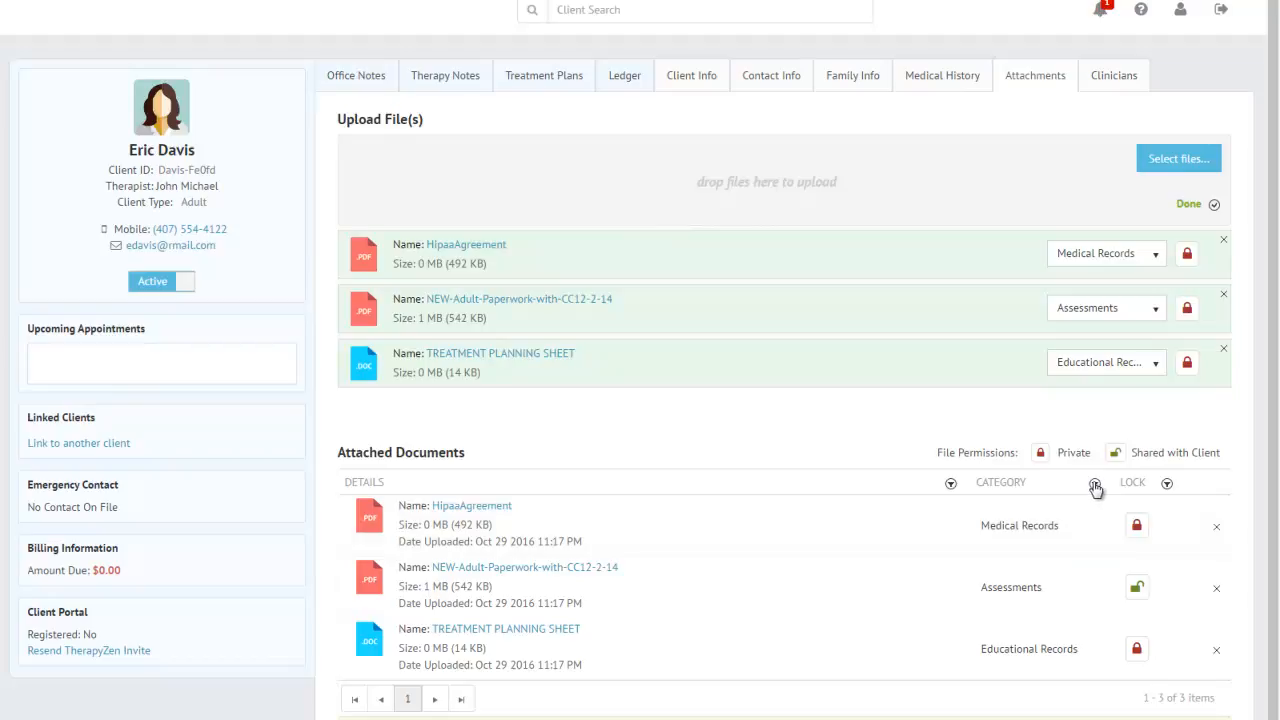
- Filter the attached documents by the Educational Records category, and clear the category filter after viewing them
{"action": "left_click", "coordinate": [1095, 484]}
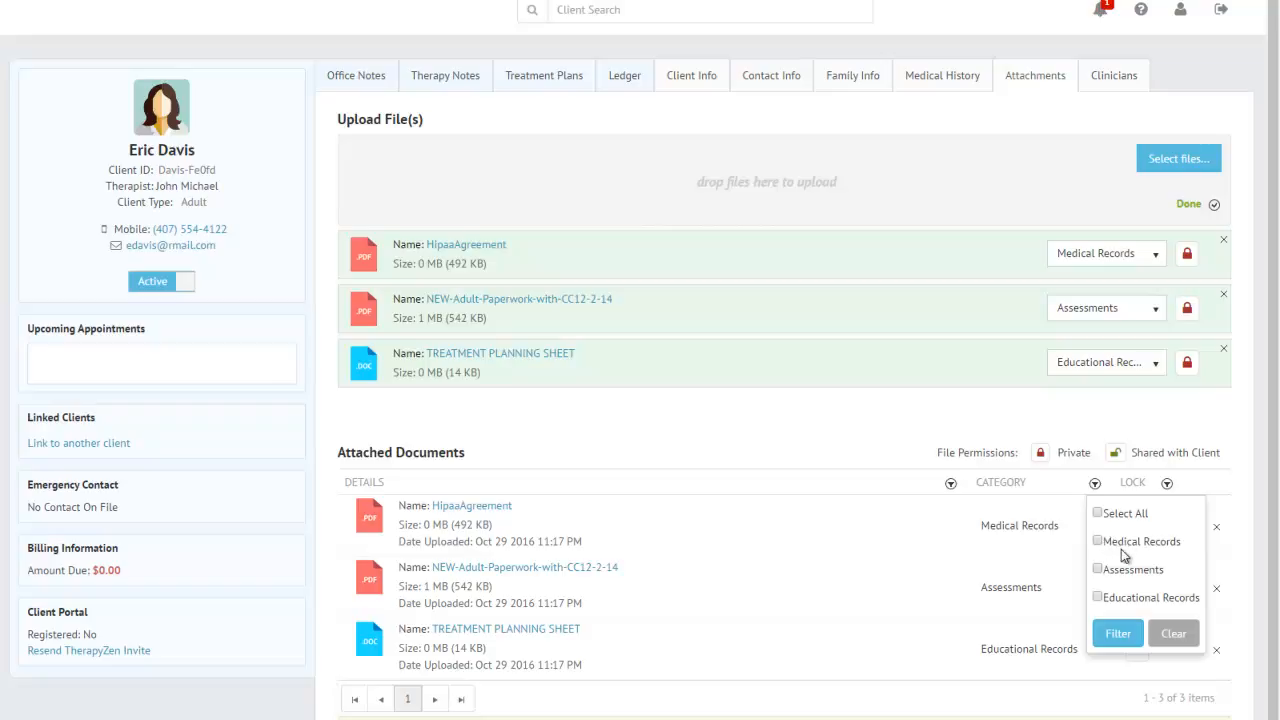
{"action": "left_click", "coordinate": [1098, 598]}
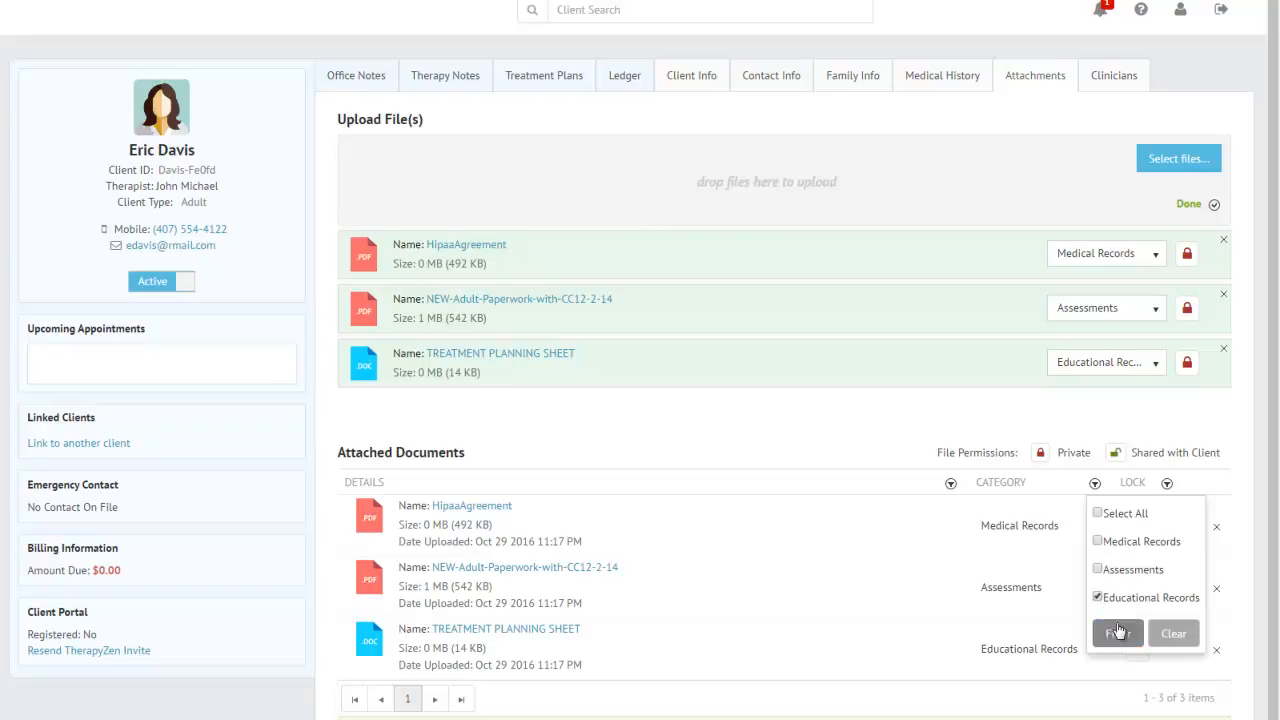
{"action": "left_click", "coordinate": [1116, 633]}
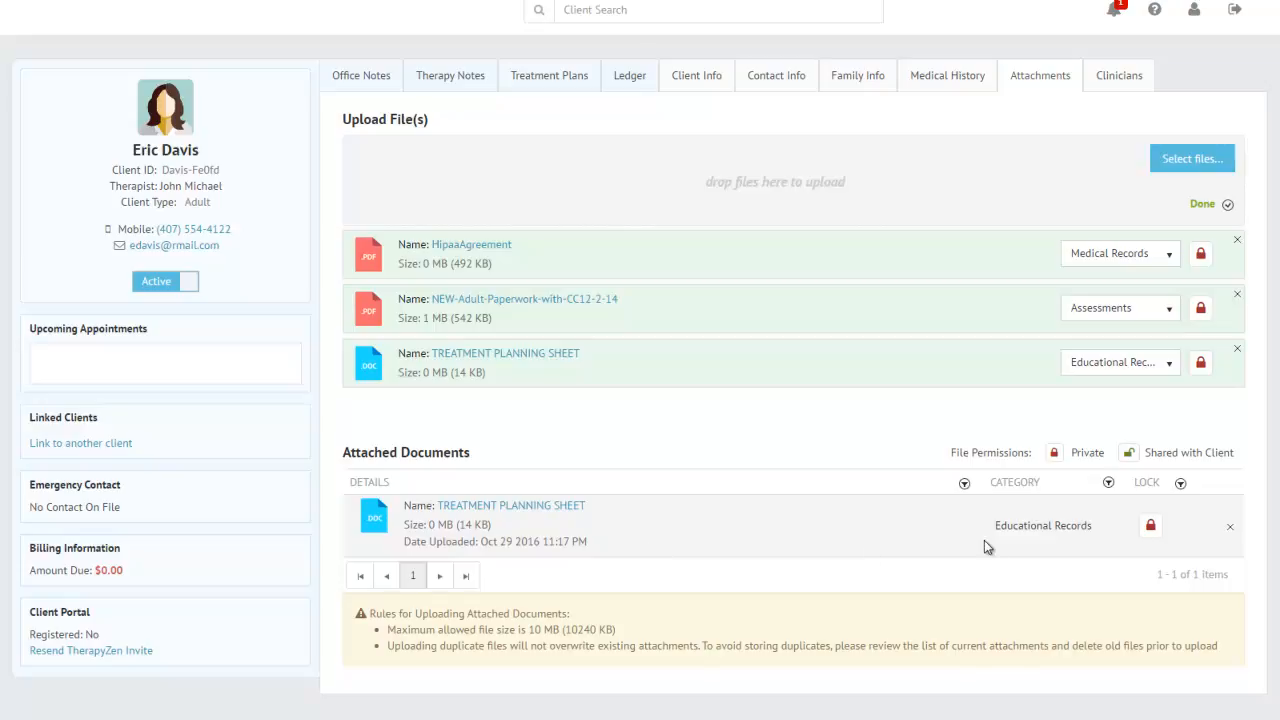
{"action": "left_click", "coordinate": [1108, 484]}
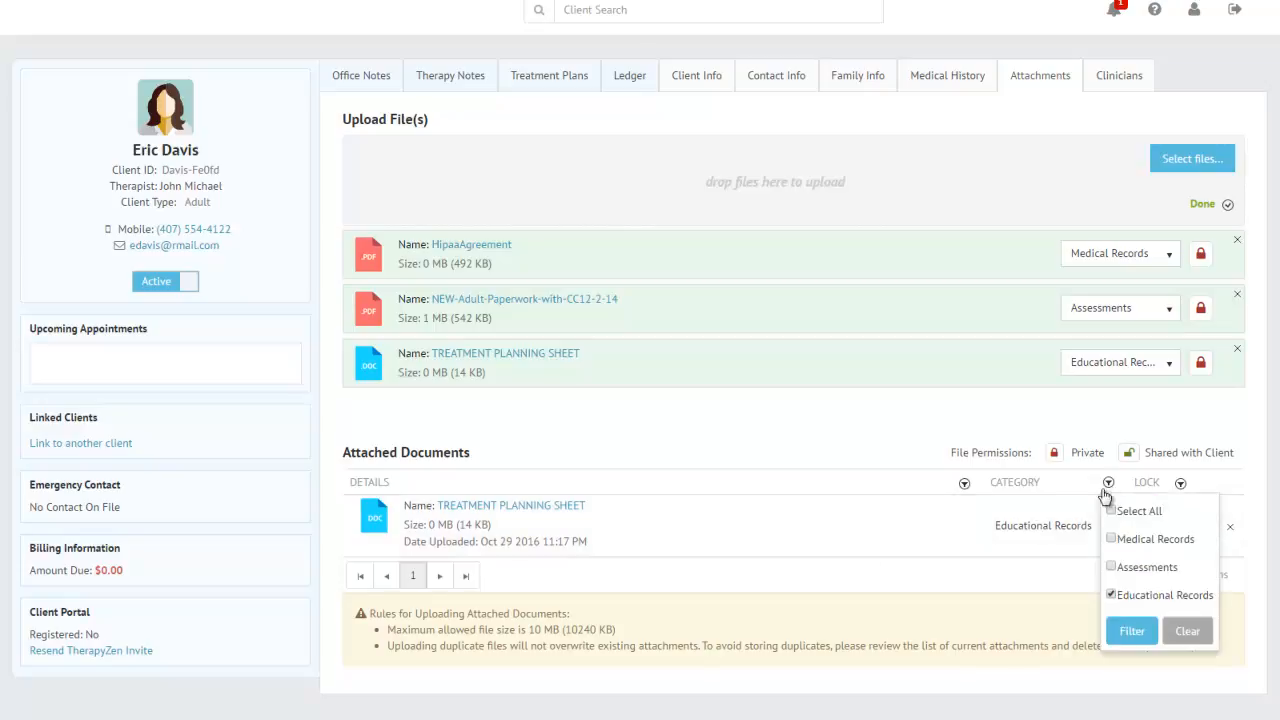
{"action": "left_click", "coordinate": [1188, 630]}
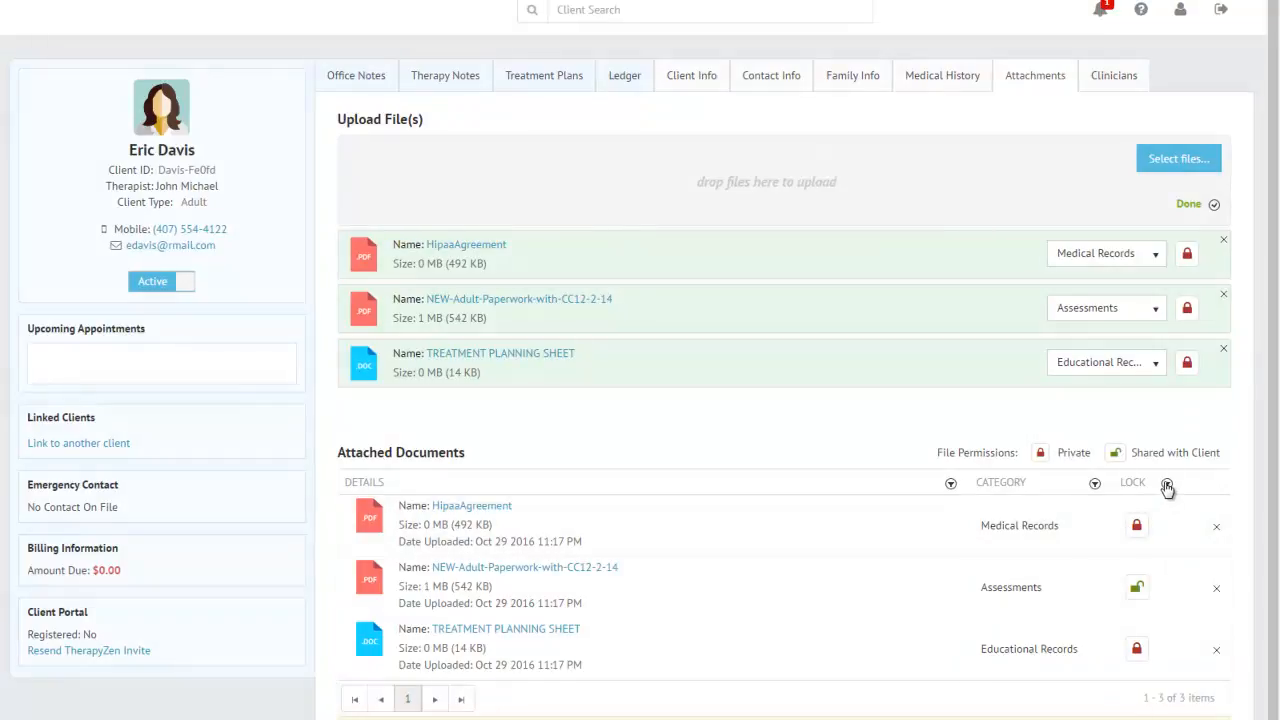
- Show only the attached documents that are Shared with Client, and clear the lock filter after viewing them
{"action": "left_click", "coordinate": [1166, 484]}
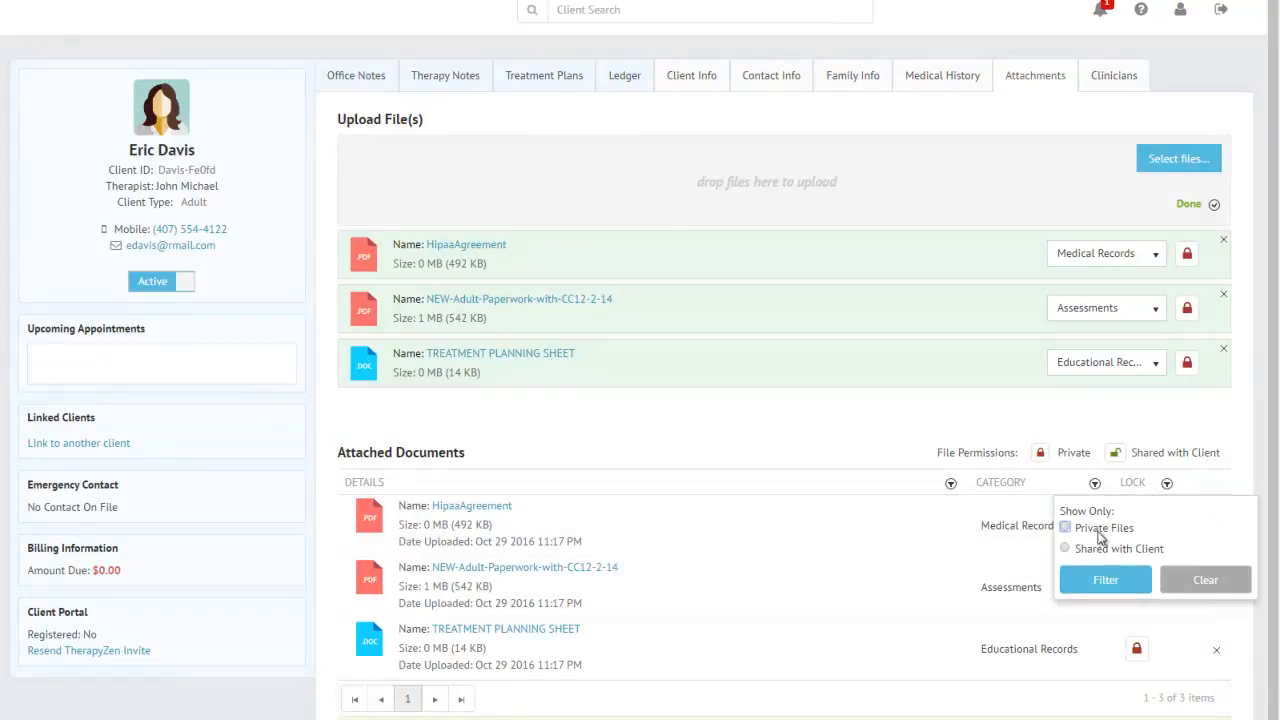
{"action": "left_click", "coordinate": [1066, 549]}
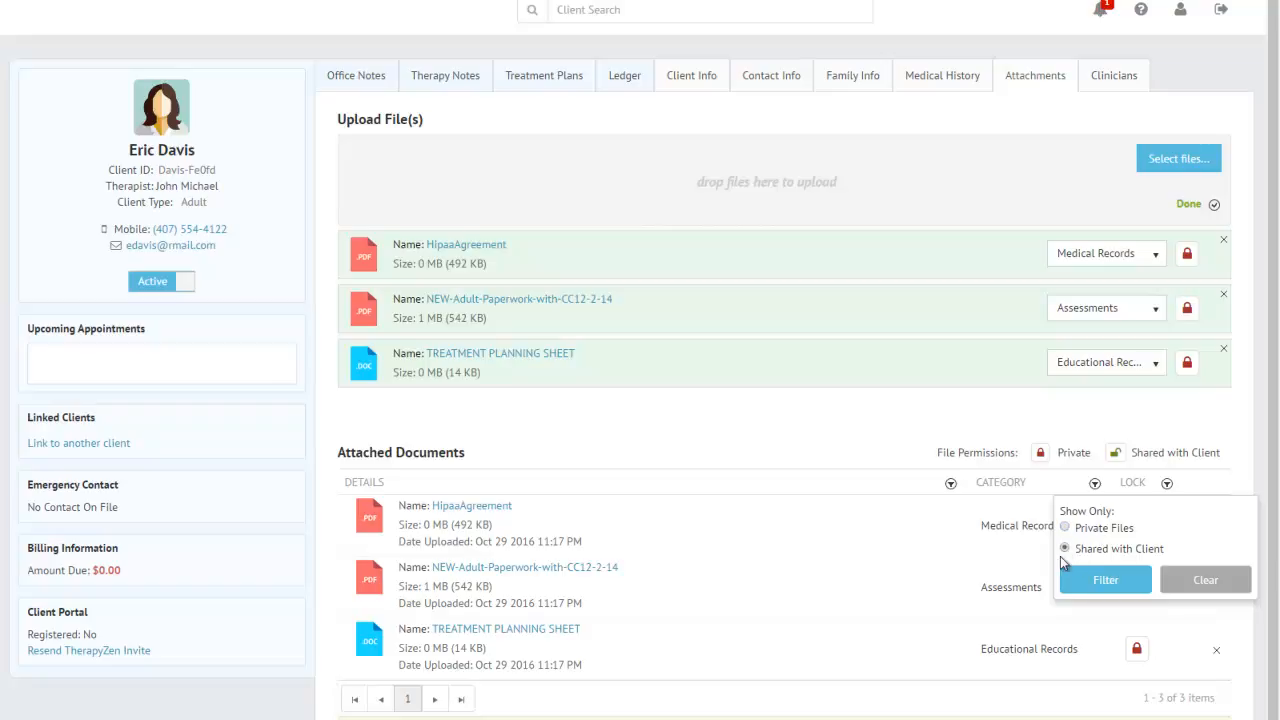
{"action": "left_click", "coordinate": [1105, 585]}
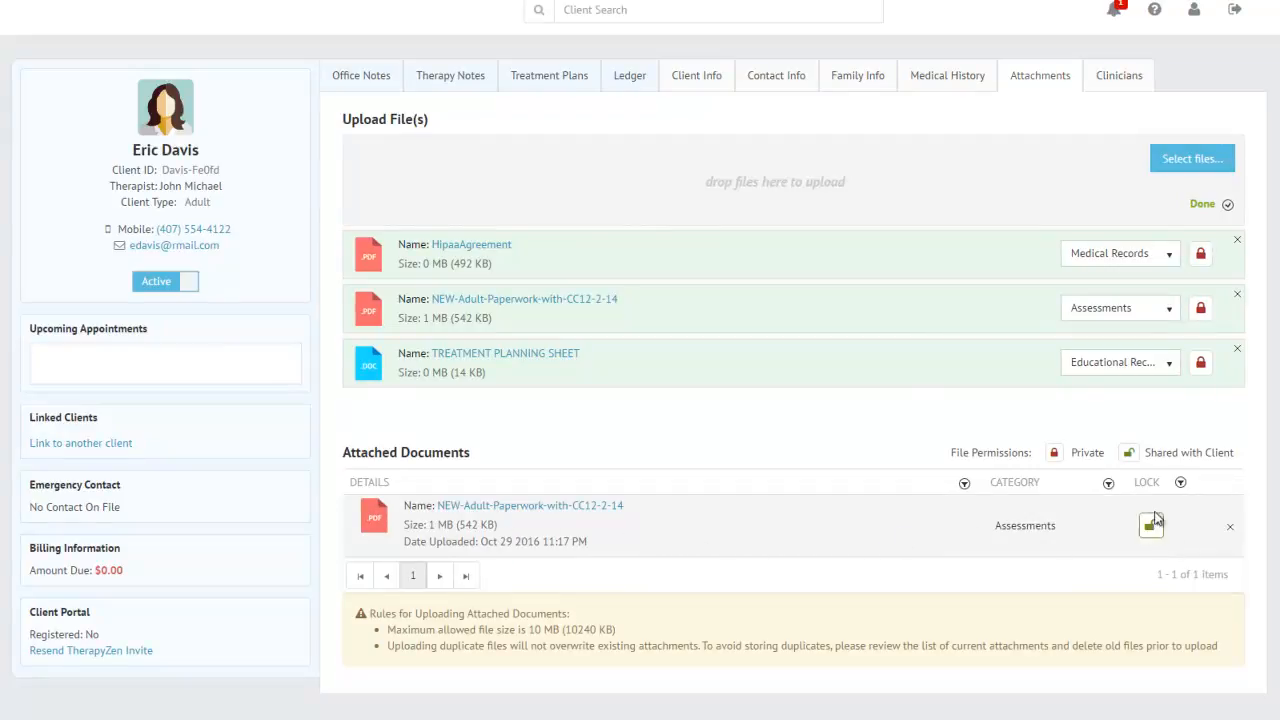
{"action": "left_click", "coordinate": [1180, 484]}
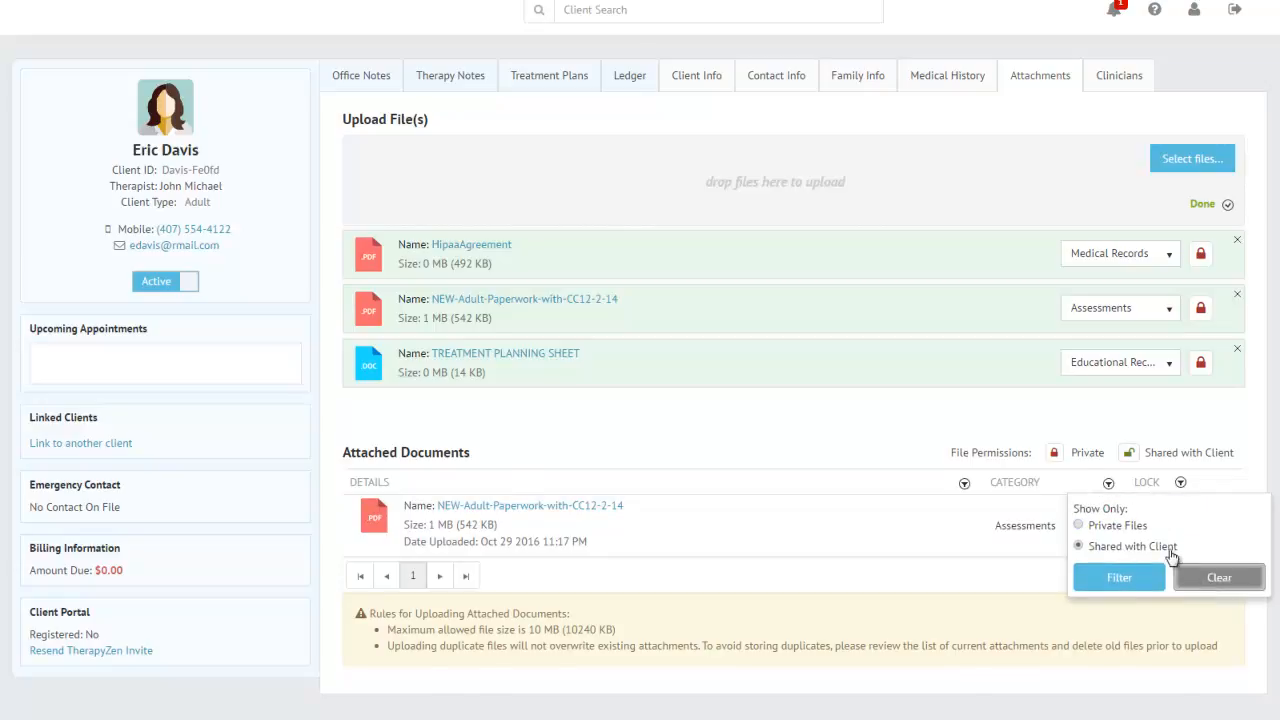
{"action": "left_click", "coordinate": [1200, 577]}
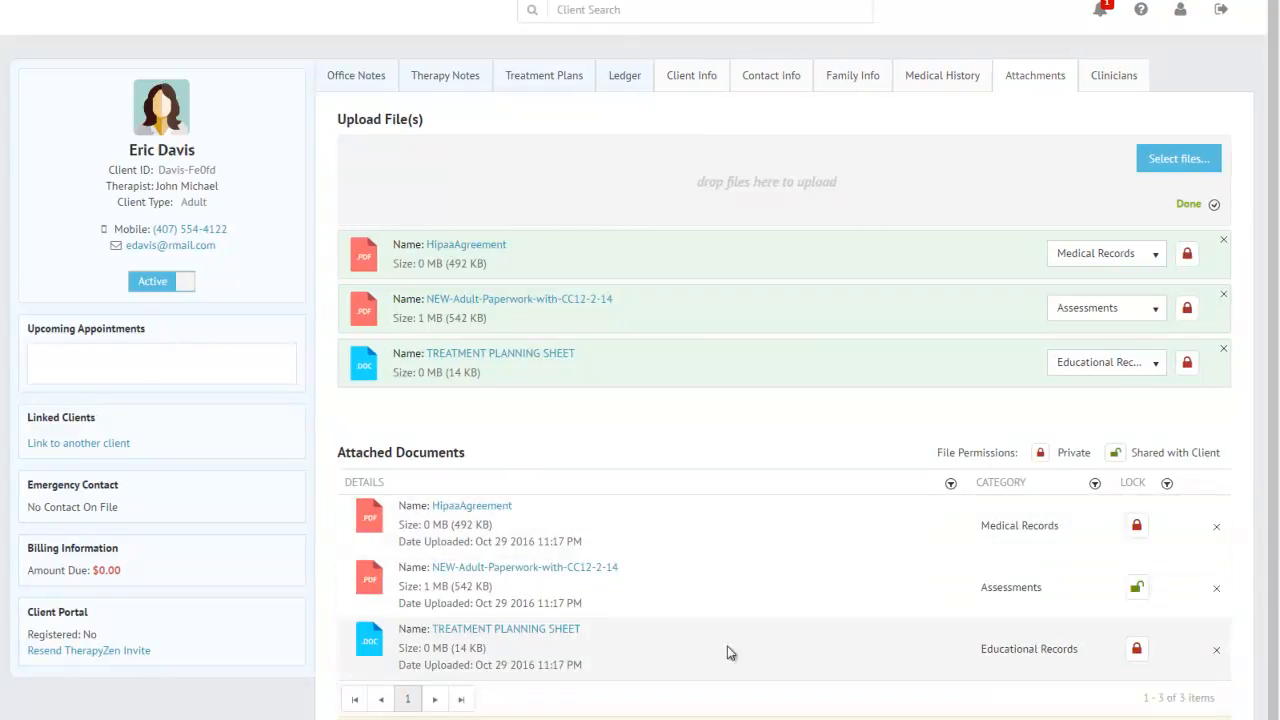